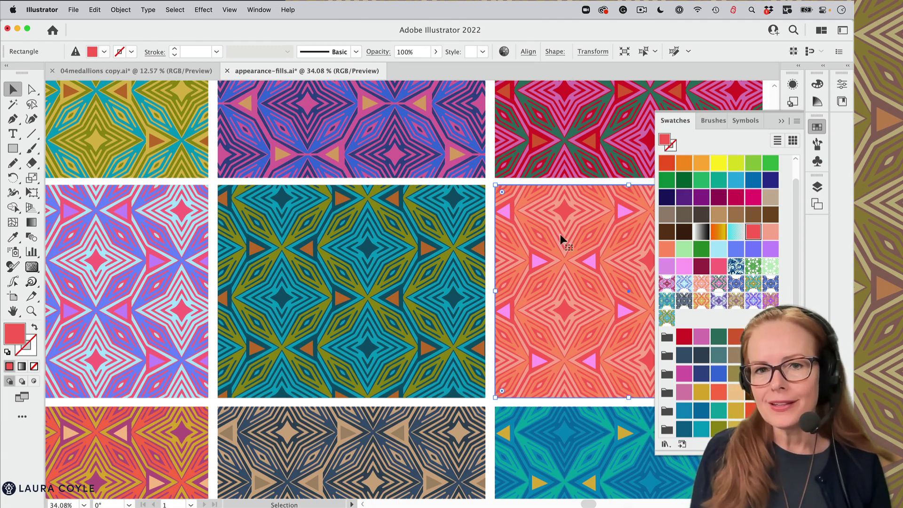
- Select each sample rectangle in turn, ending on the central teal and olive one
click(565, 158)
click(400, 137)
click(383, 284)
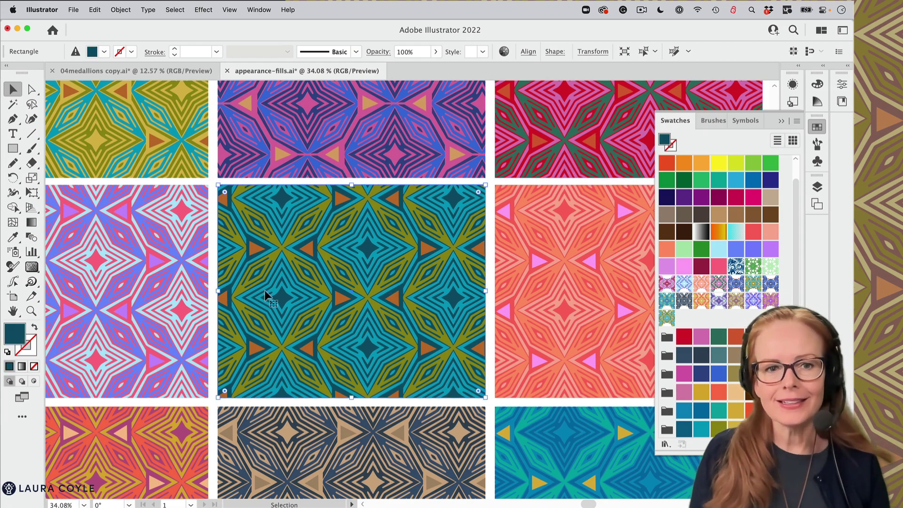
click(160, 288)
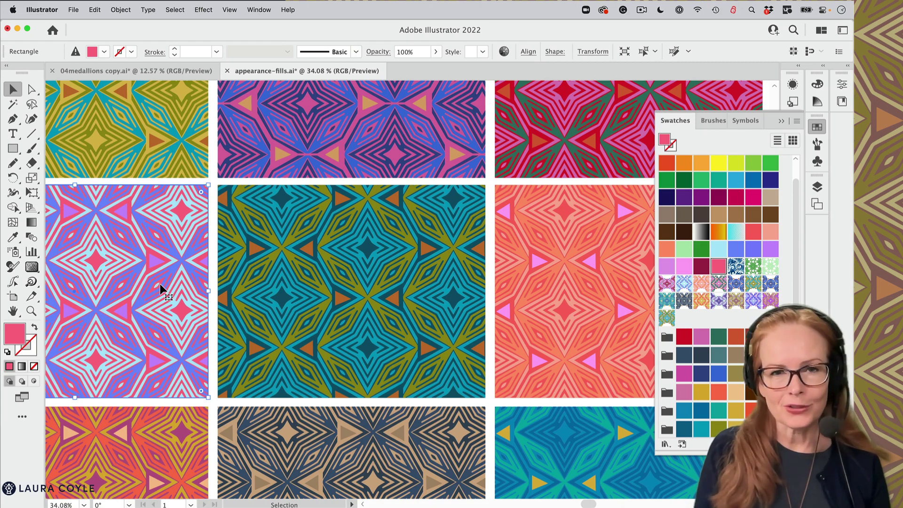
click(151, 429)
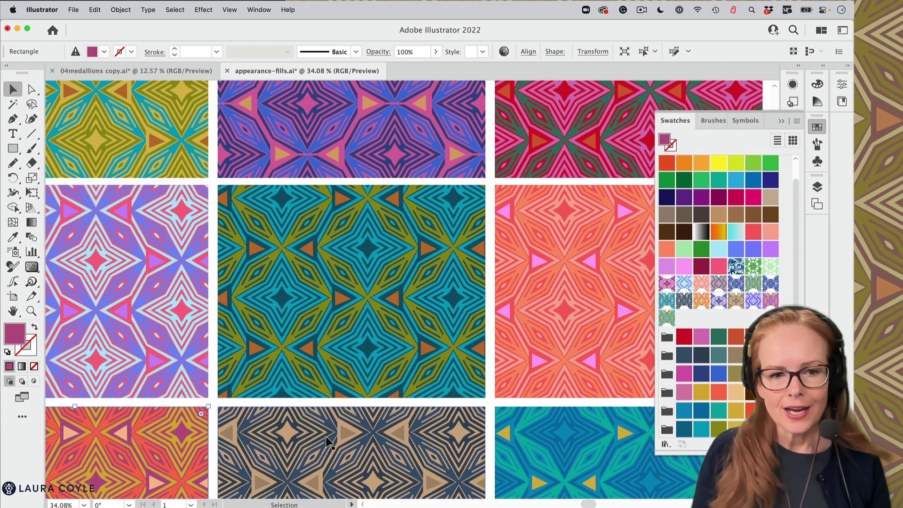
click(328, 441)
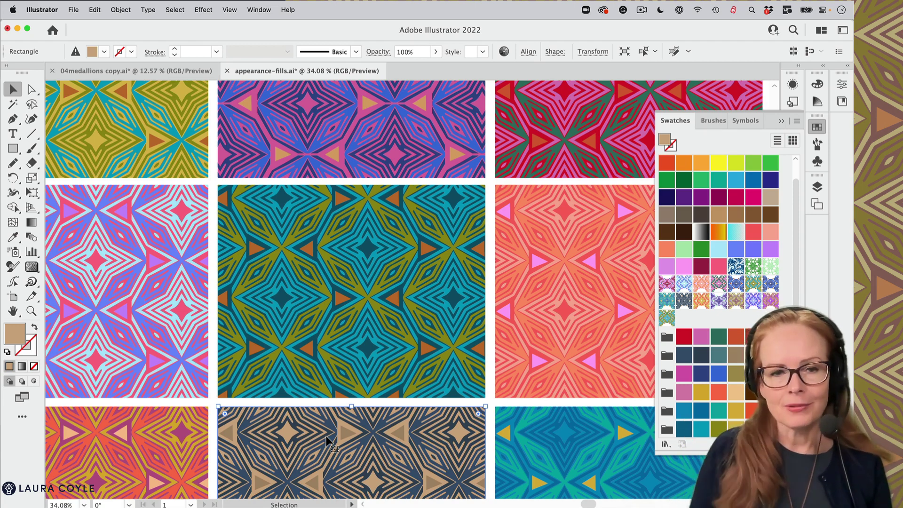
click(379, 300)
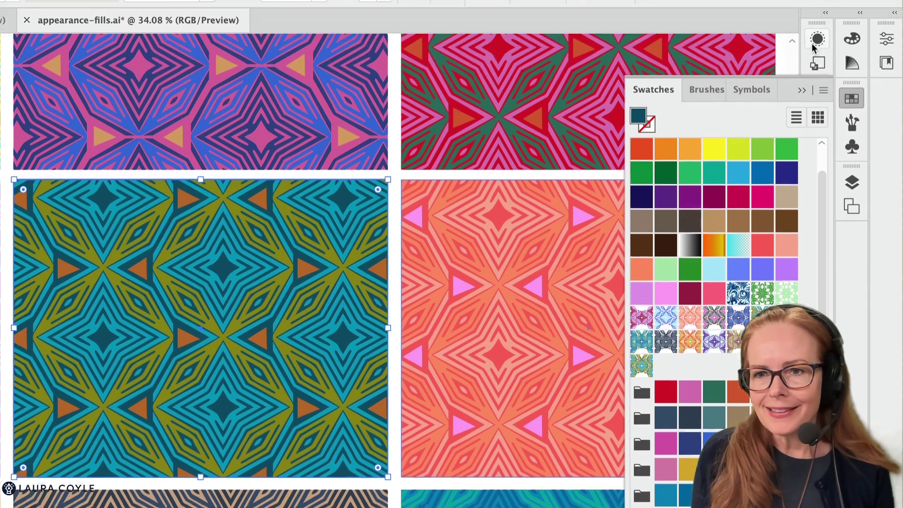
- Inspect the teal rectangle's two Fill rows in Appearance, then select the orange rectangle
click(817, 44)
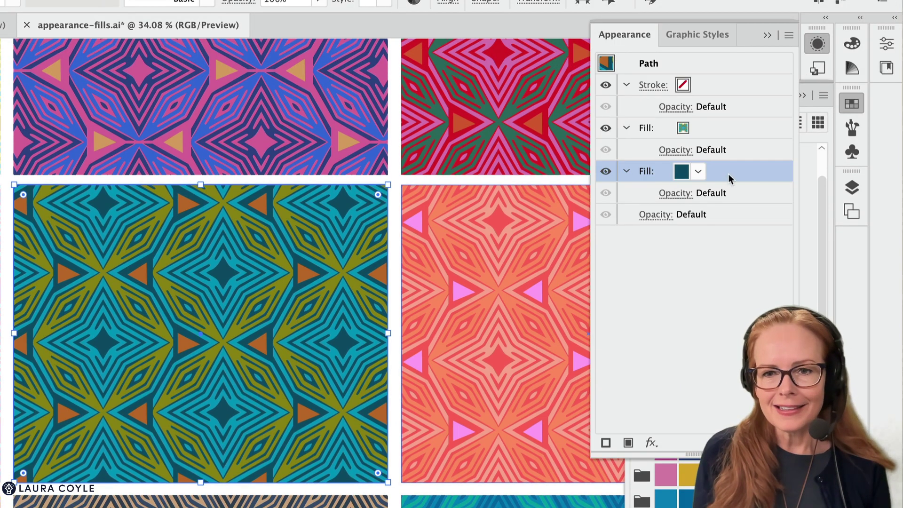
click(739, 131)
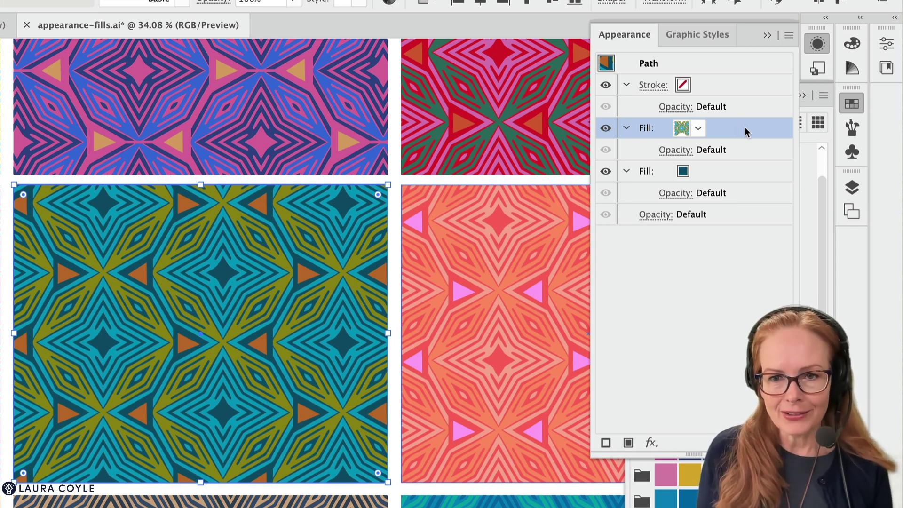
drag(758, 132, 159, 355)
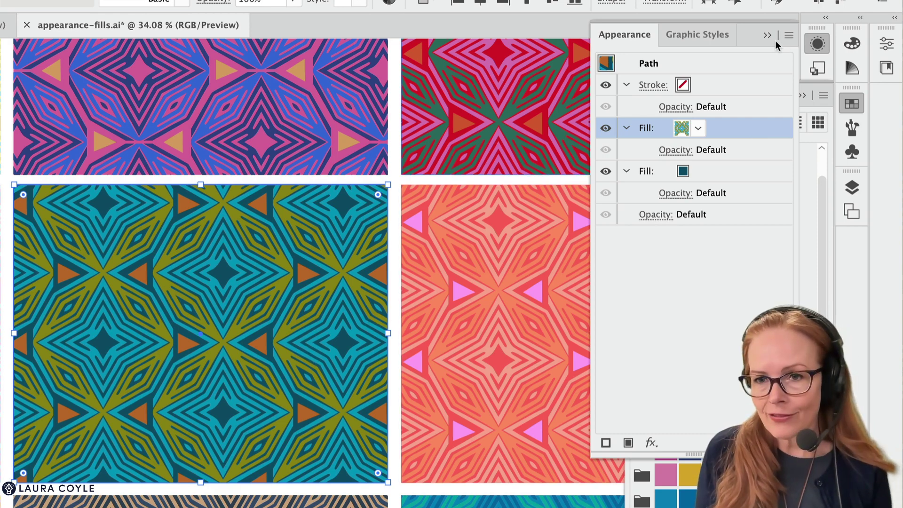
click(818, 43)
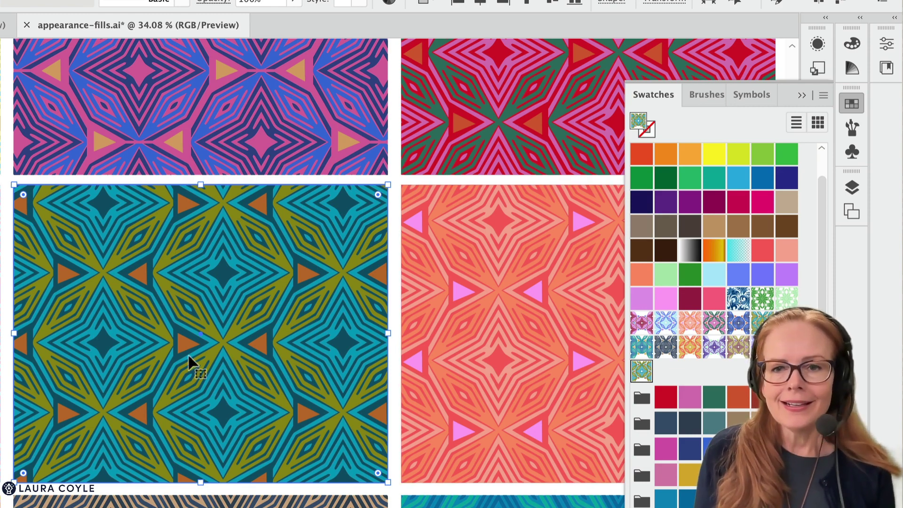
click(817, 44)
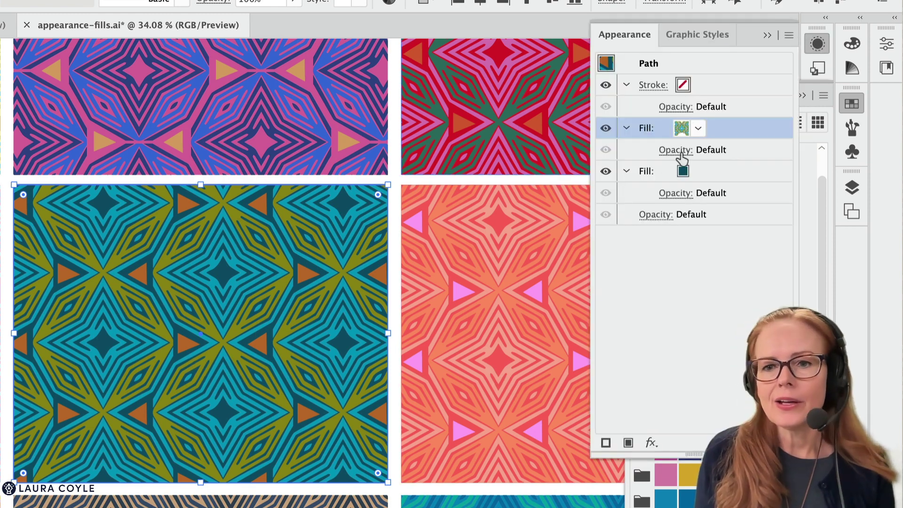
click(537, 277)
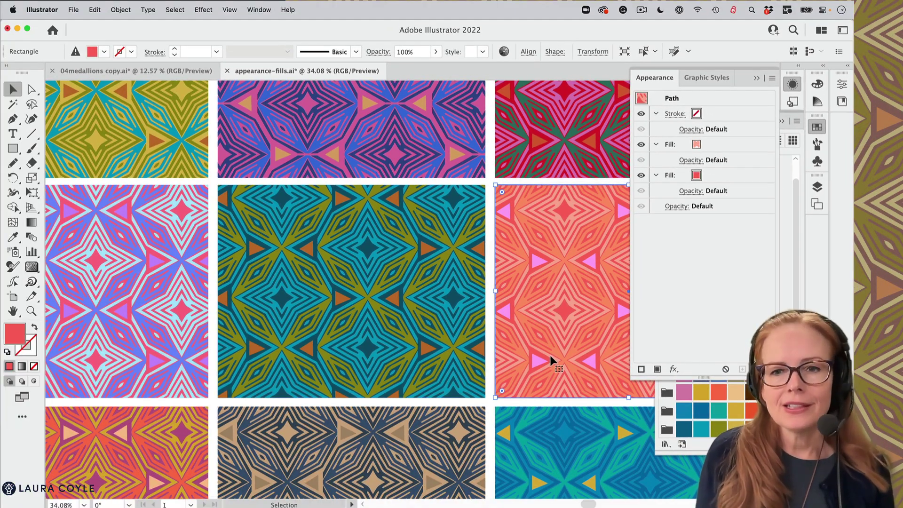
- Activate the orange rectangle's top pattern fill, try several patterns, and return to coral New Pattern 4
click(754, 81)
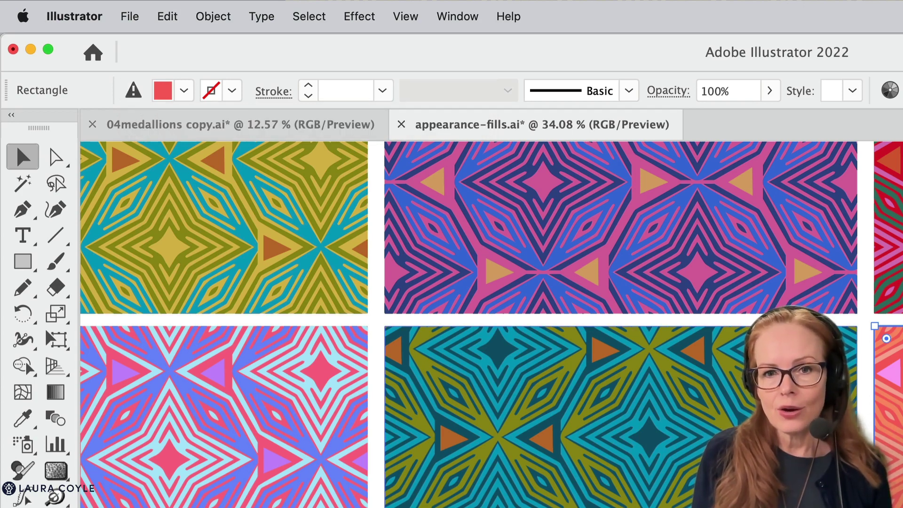
click(134, 93)
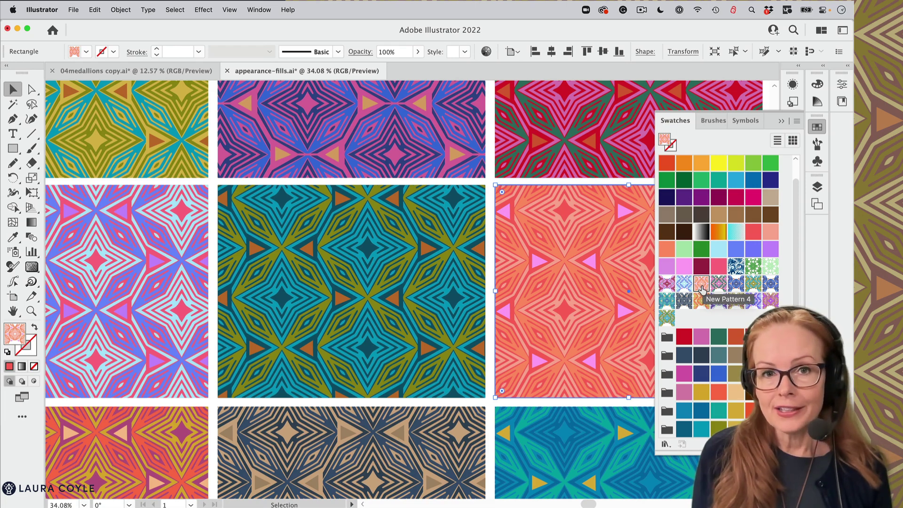
click(685, 285)
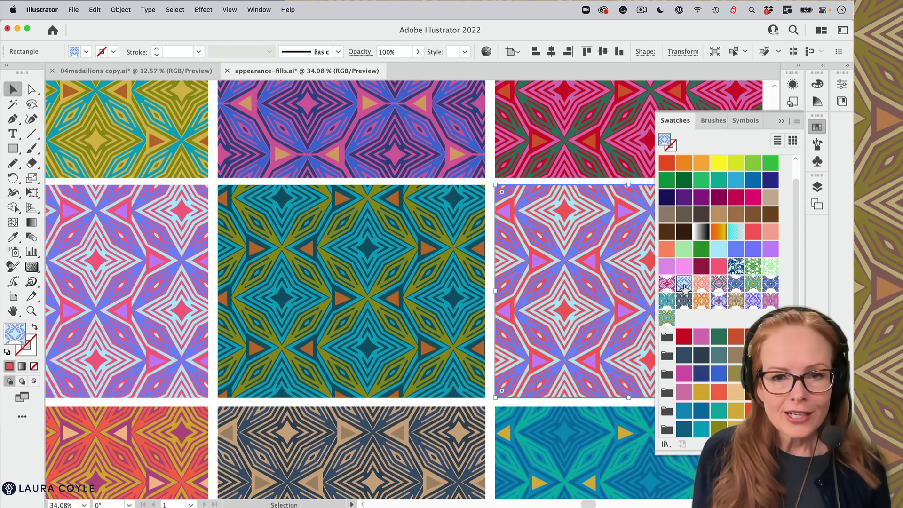
click(667, 285)
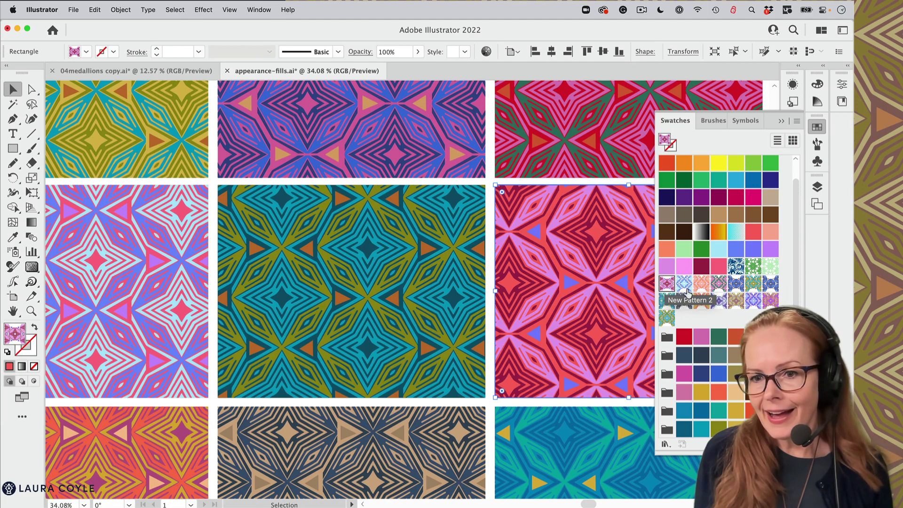
click(719, 285)
click(736, 285)
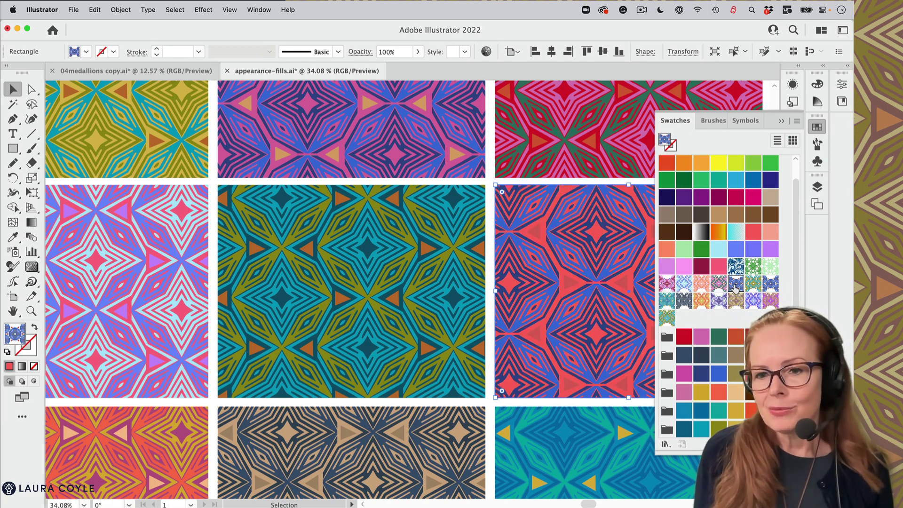
click(702, 285)
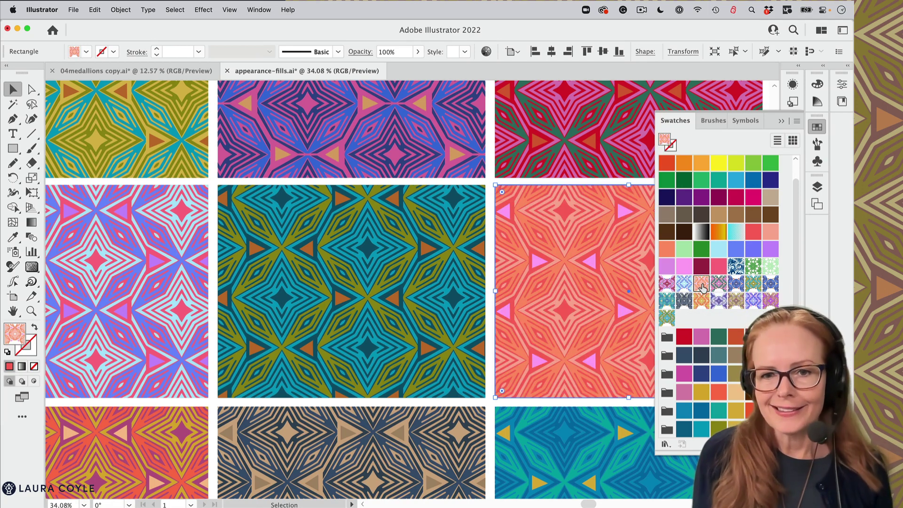
- Select the bottom-right rectangle and set its solid fill to dark teal after trying blue and red
click(578, 468)
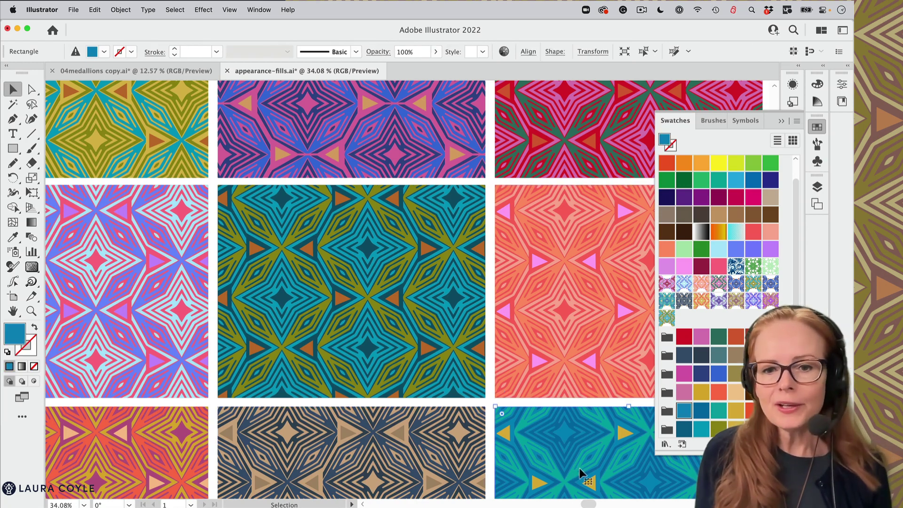
click(698, 413)
click(719, 395)
click(718, 374)
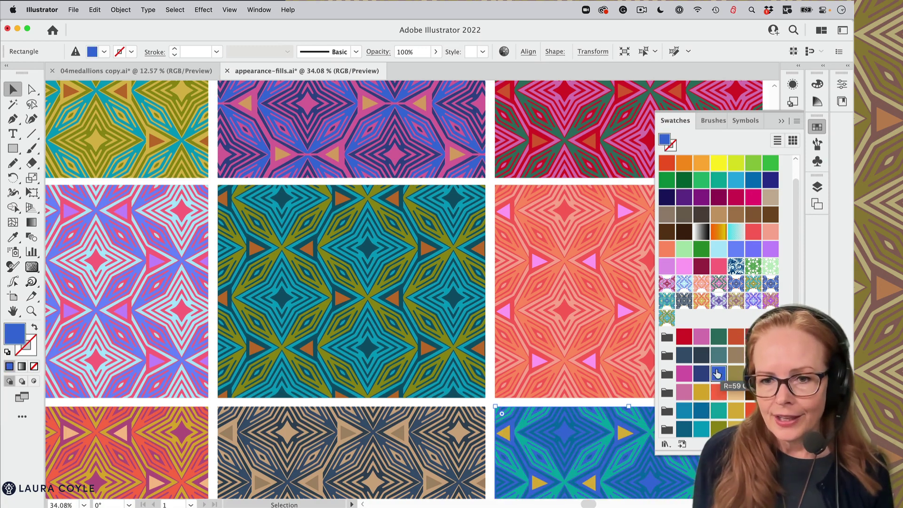
click(717, 355)
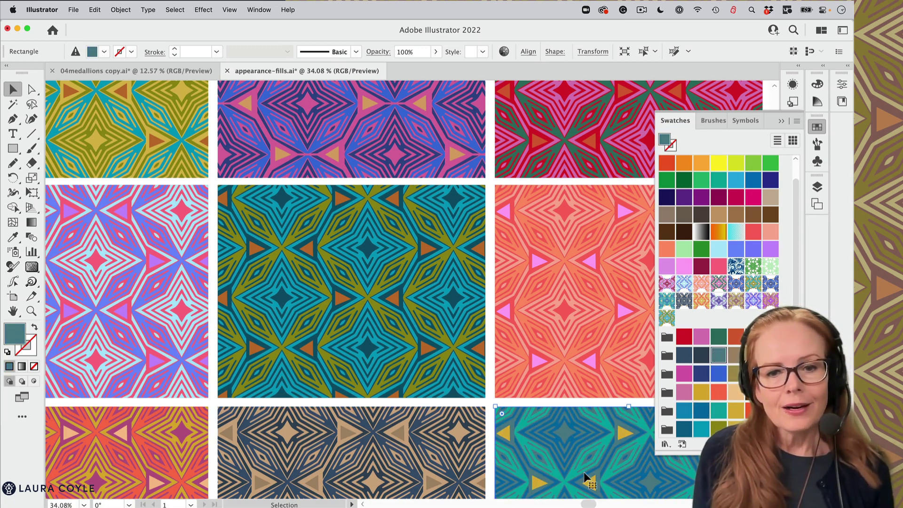
- Activate its top pattern fill and change it to the olive and tan pattern
click(75, 53)
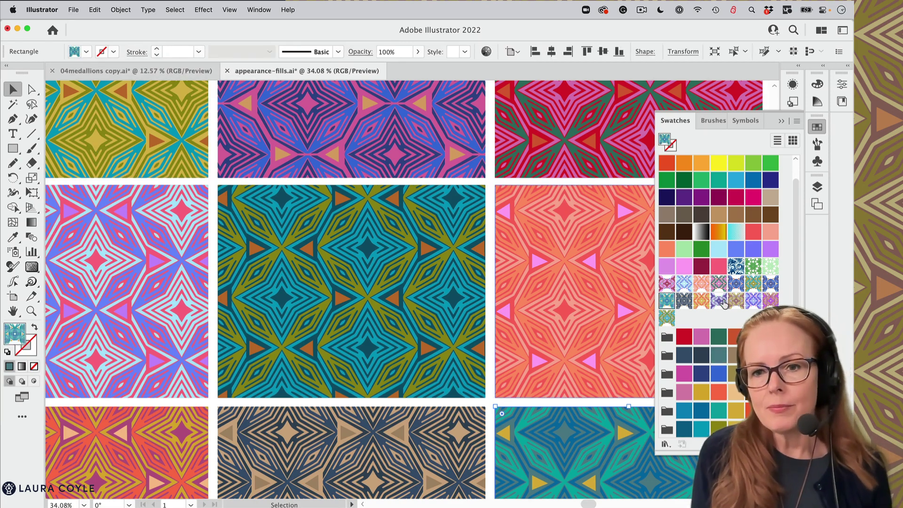
click(723, 301)
click(736, 301)
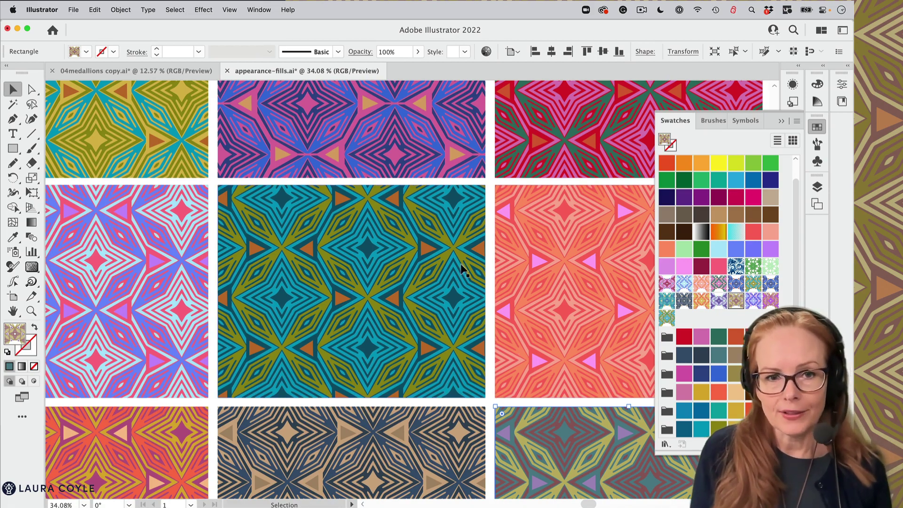
- Draw a new rectangle to the left of the grid of patterned sample rectangles
scroll(516, 351, down, 5)
drag(329, 263, 616, 341)
click(7, 148)
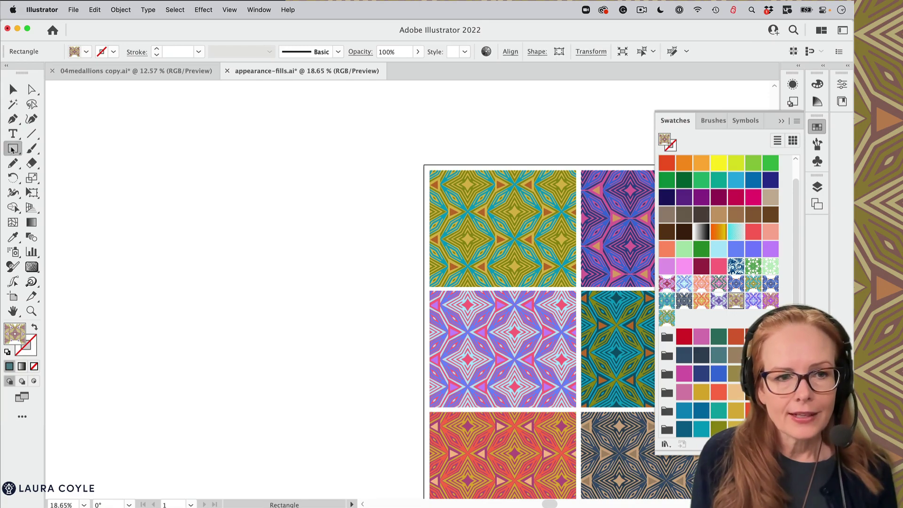
drag(165, 213, 349, 350)
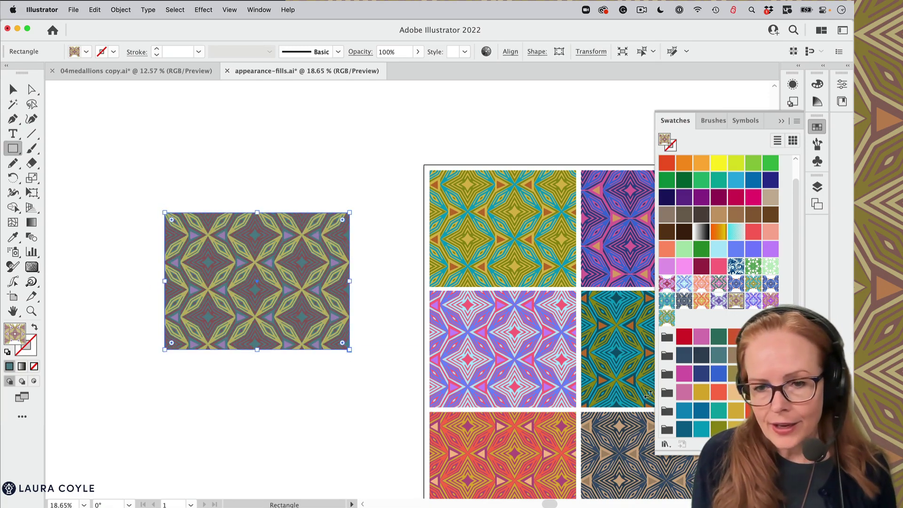
- Delete the new rectangle's pattern fill in Appearance, leaving plain teal, and deselect it
click(793, 83)
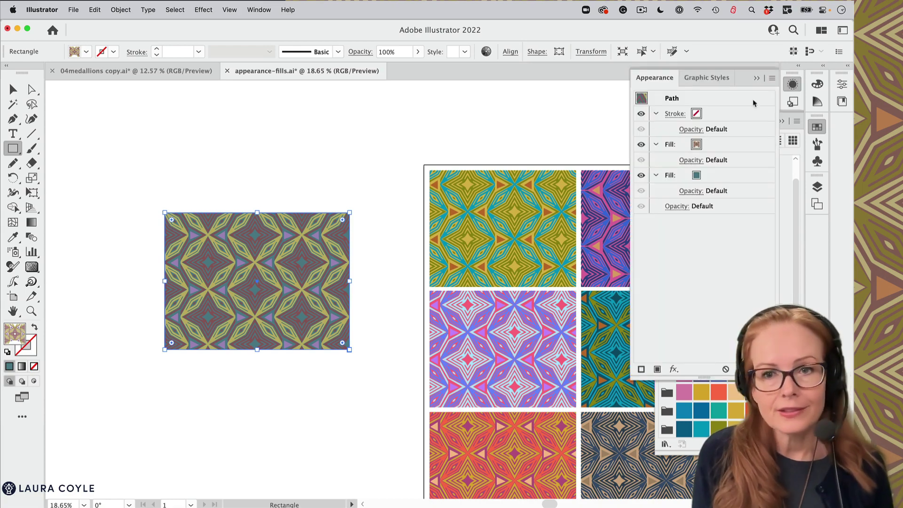
click(728, 147)
key(Delete)
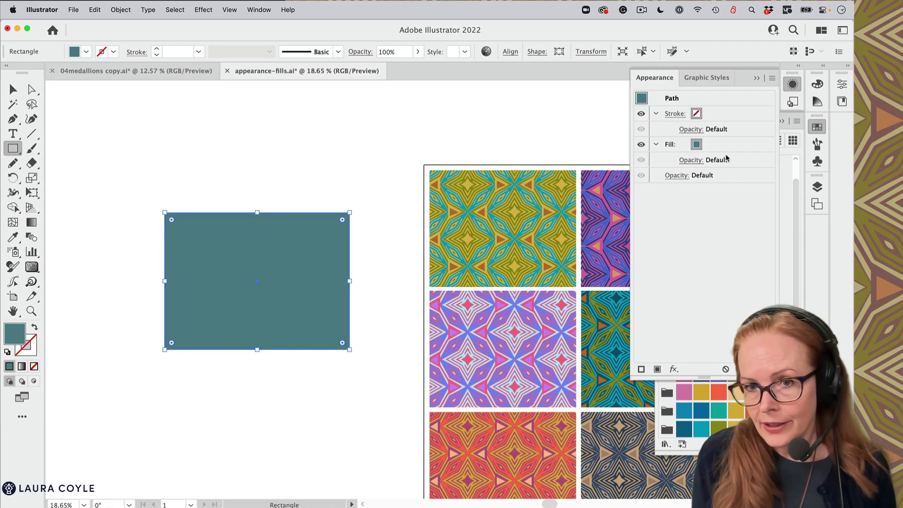
key(v)
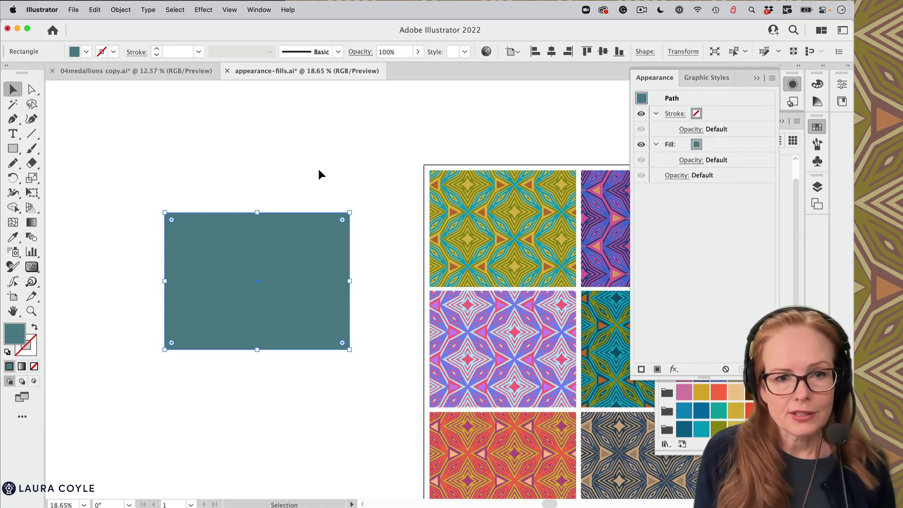
click(319, 173)
drag(278, 337, 397, 298)
scroll(423, 342, down, 2)
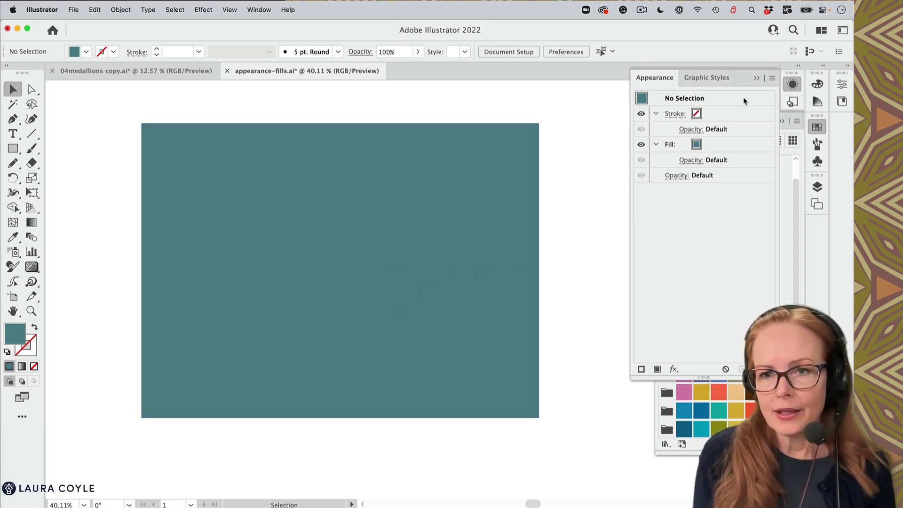
- Fill the teal rectangle with the blue pattern swatch, then deselect it
click(758, 79)
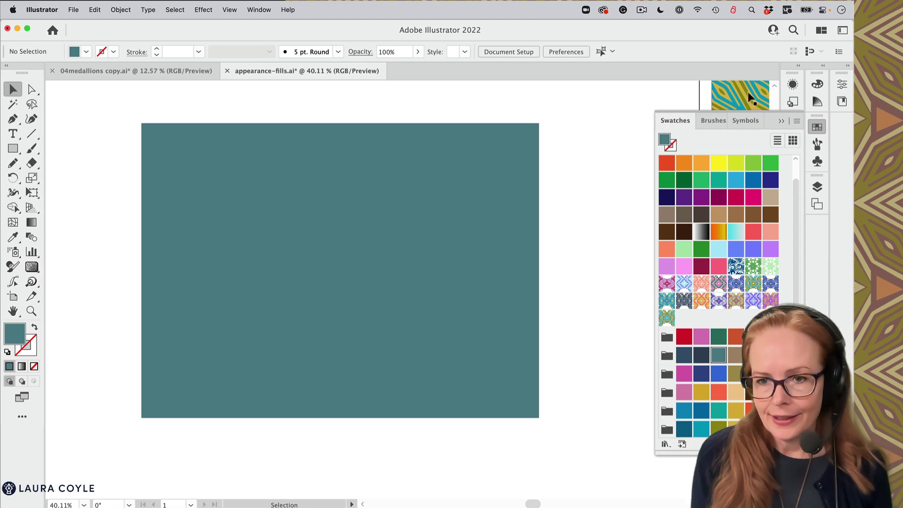
click(737, 284)
click(500, 336)
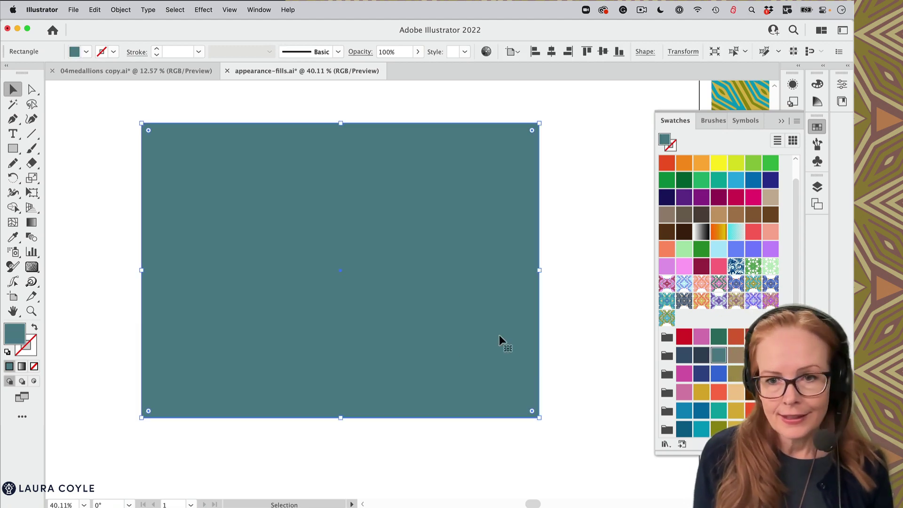
click(737, 284)
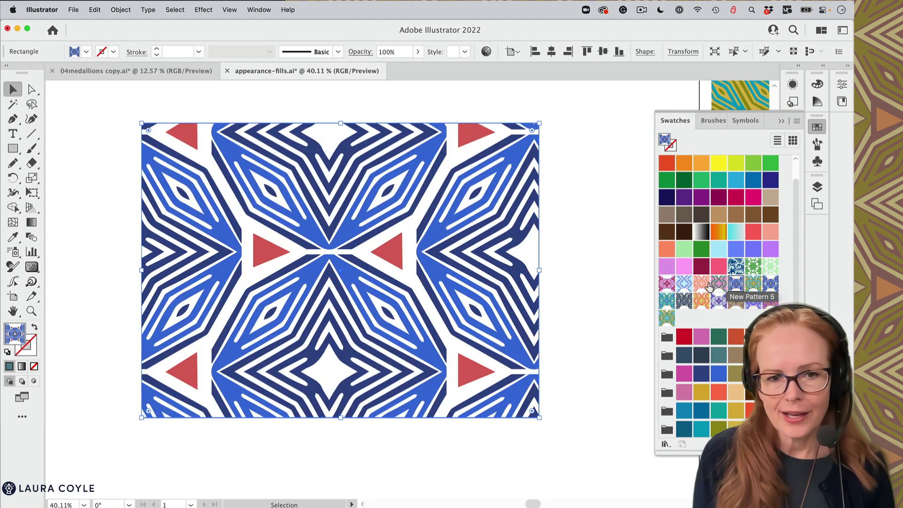
click(590, 344)
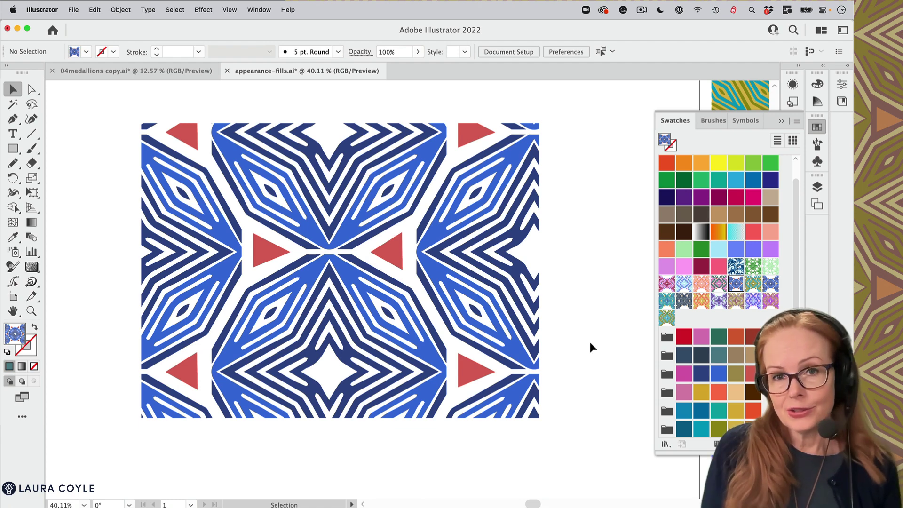
- Add a second fill in the Appearance panel and change it to olive
click(792, 84)
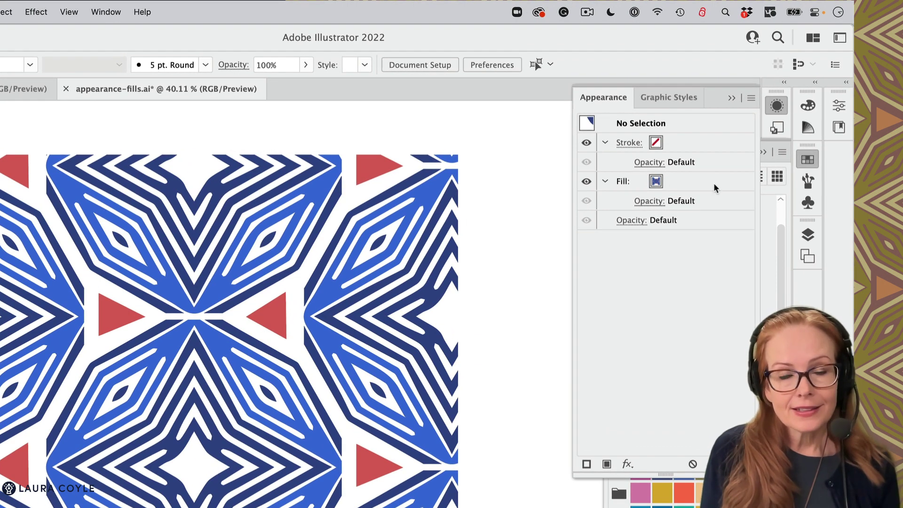
click(713, 183)
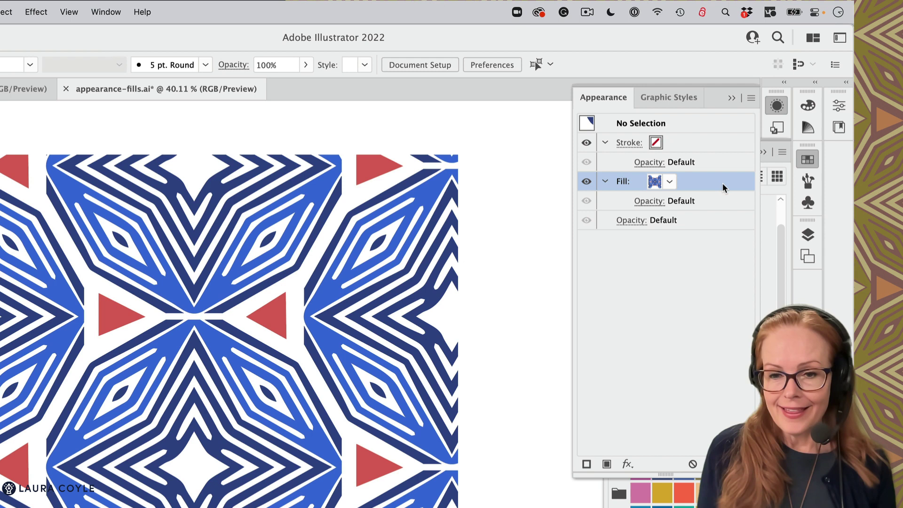
click(607, 464)
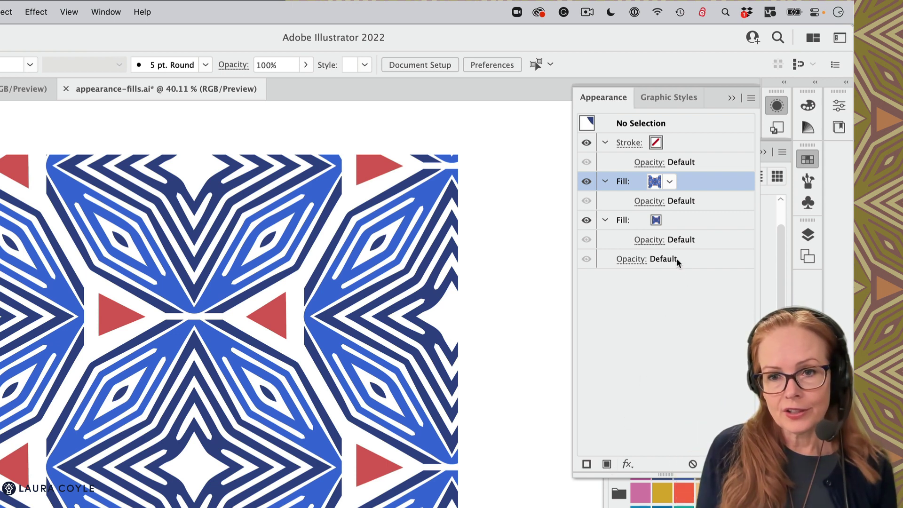
click(676, 219)
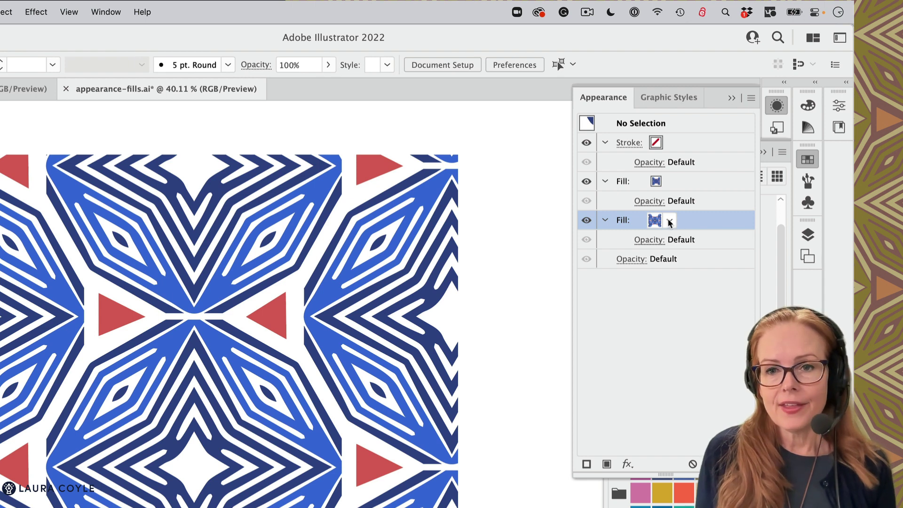
click(670, 221)
click(554, 275)
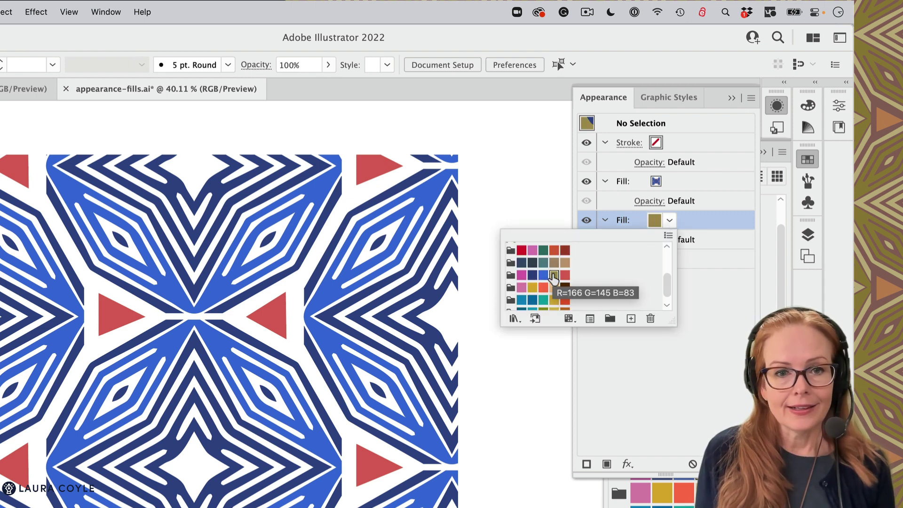
click(405, 372)
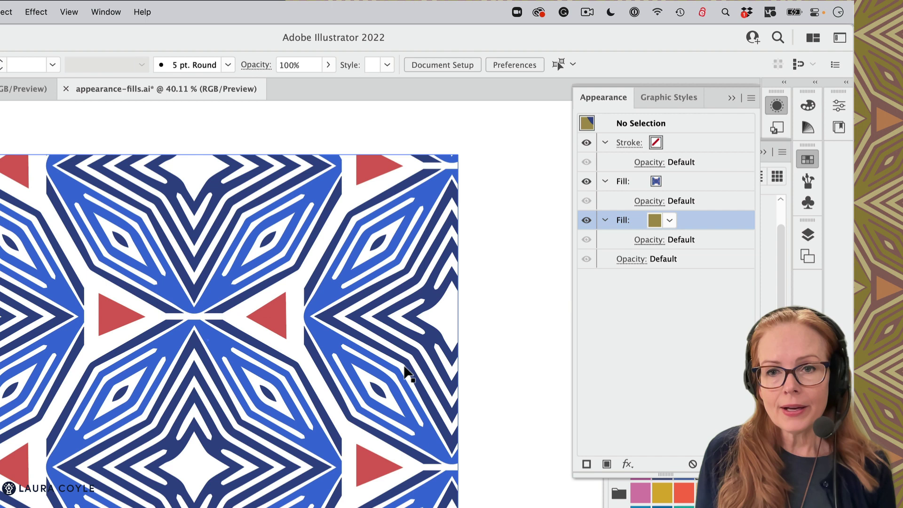
- Select the rectangle's pattern fill and add a duplicate fill
click(415, 358)
click(706, 183)
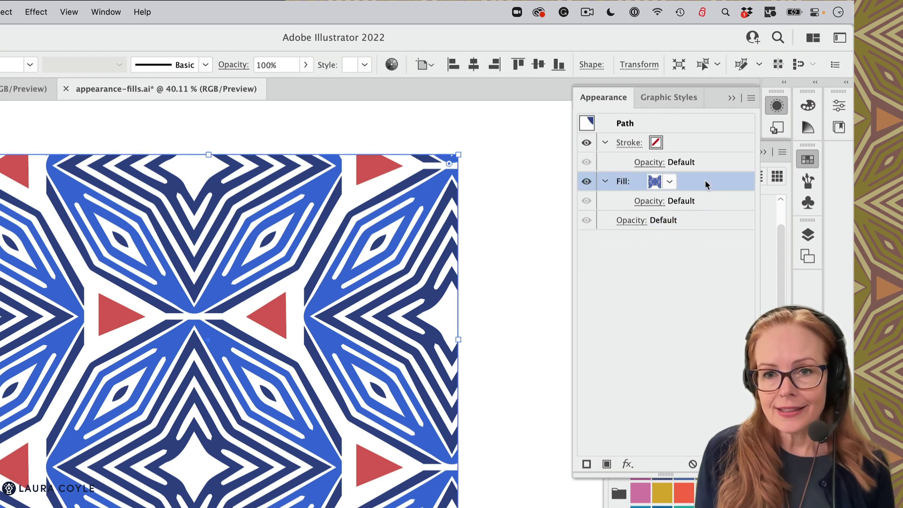
click(608, 465)
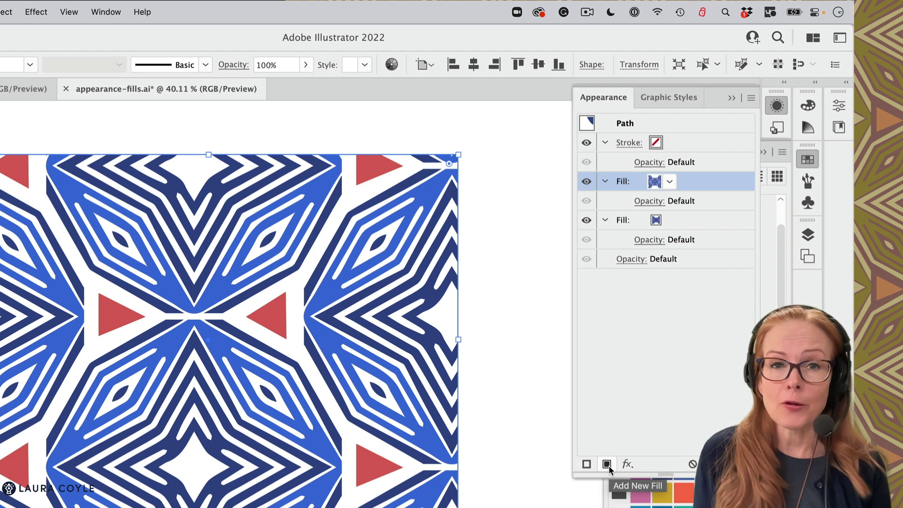
- Set the lower fill to light peach after trying red and olive
click(682, 219)
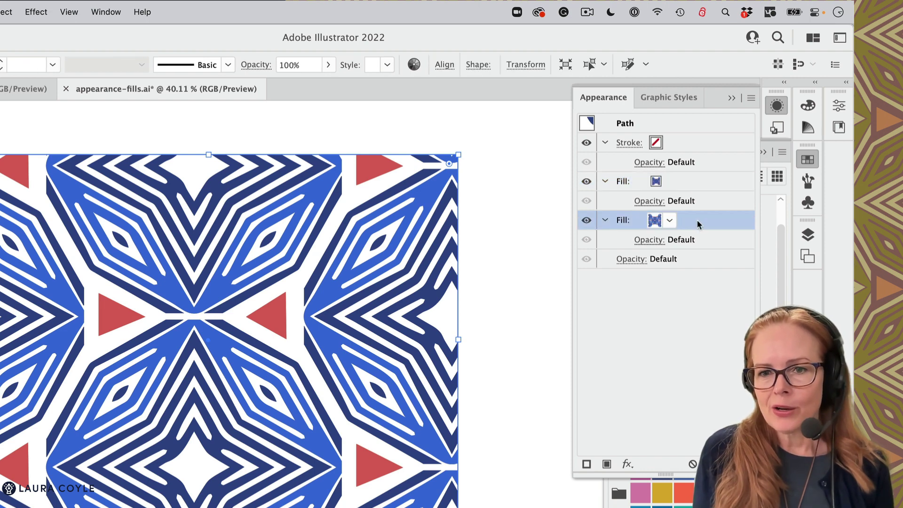
click(663, 221)
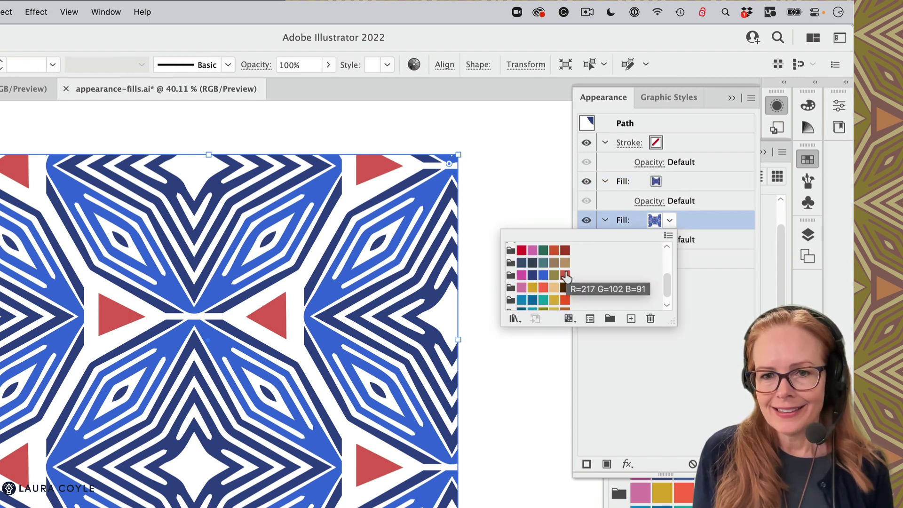
click(565, 276)
click(555, 276)
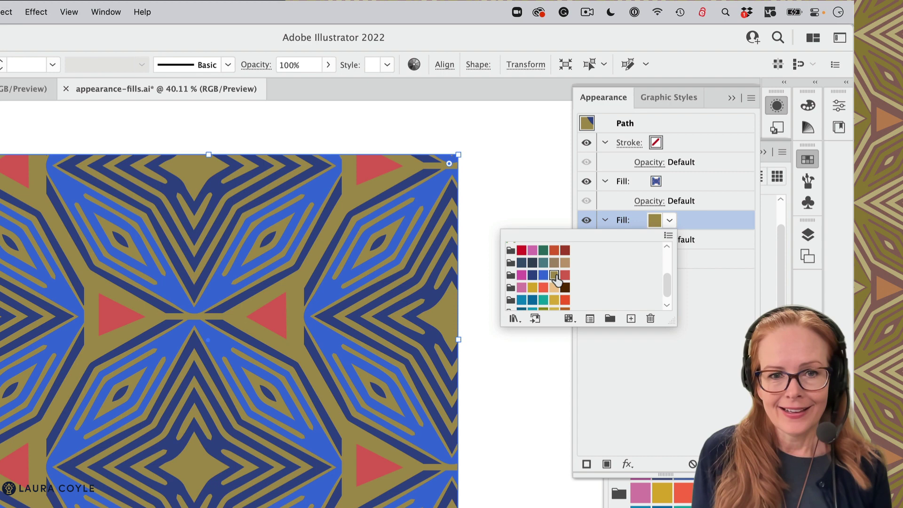
click(554, 287)
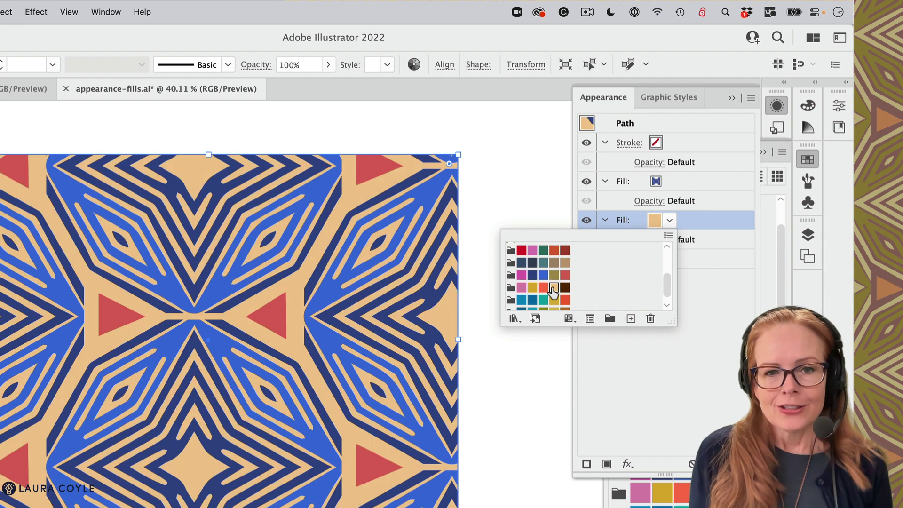
click(514, 360)
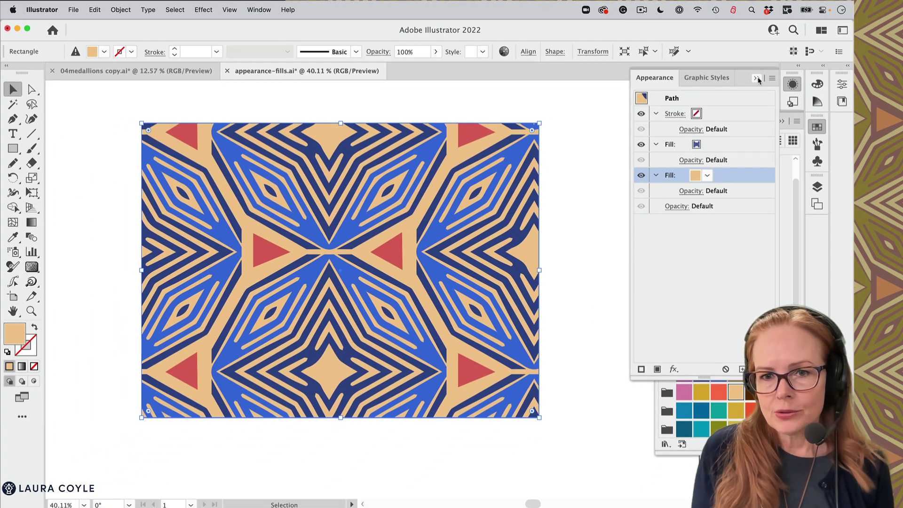
- Close Appearance, reactivate the top blue pattern fill, and deselect the rectangle
key(shift+F6)
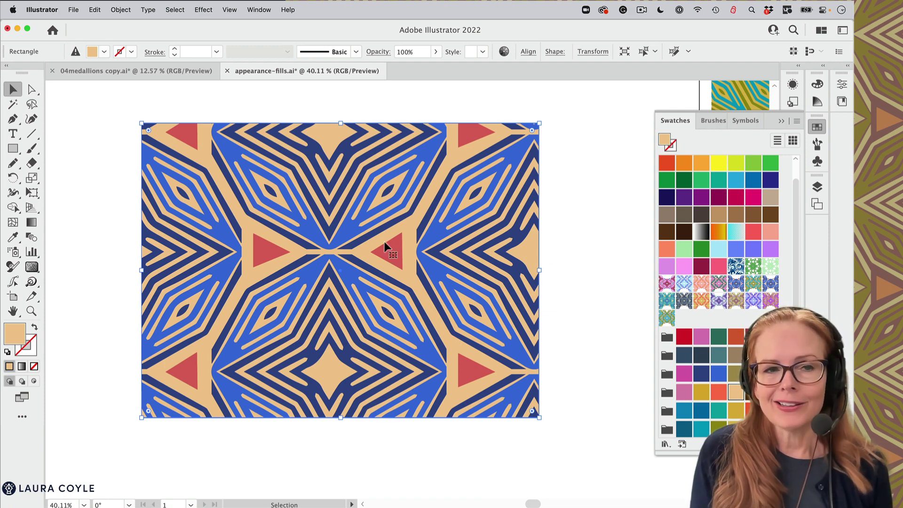
click(75, 52)
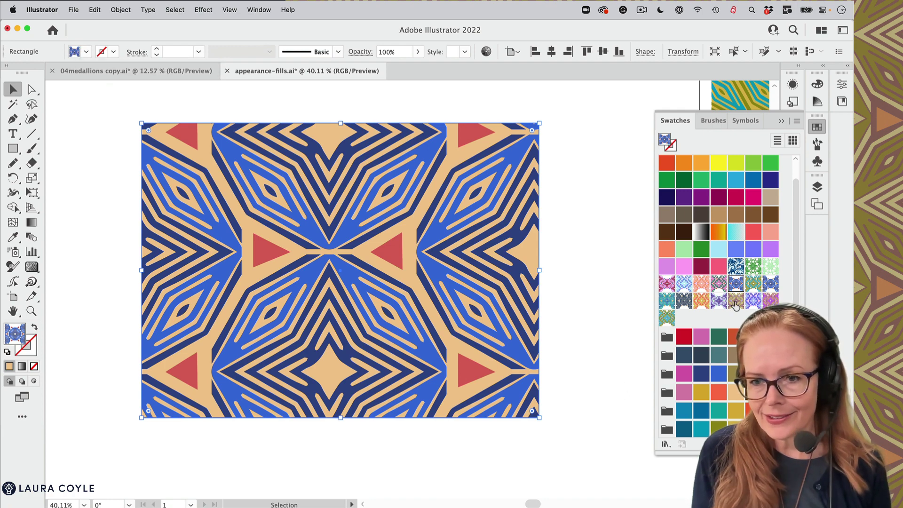
click(638, 328)
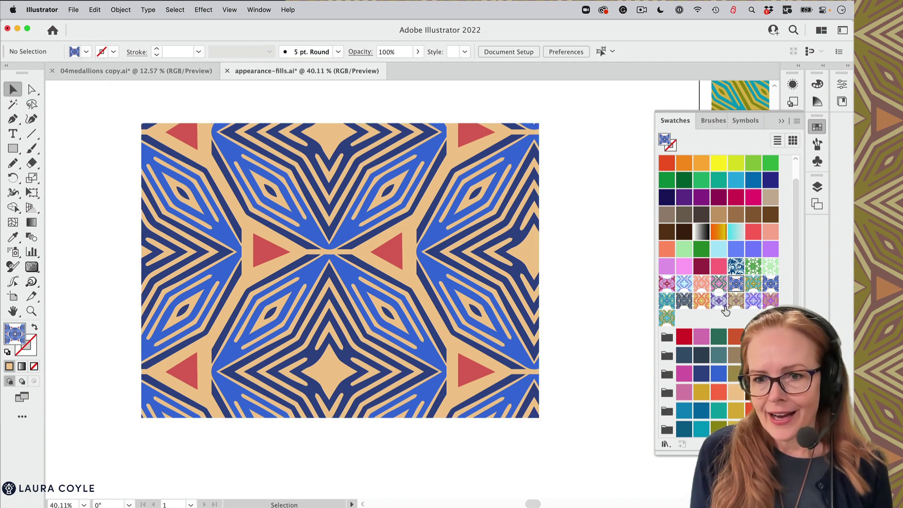
- Open New Pattern 6 in pattern editing mode and draw a rectangle over its tile
double_click(737, 285)
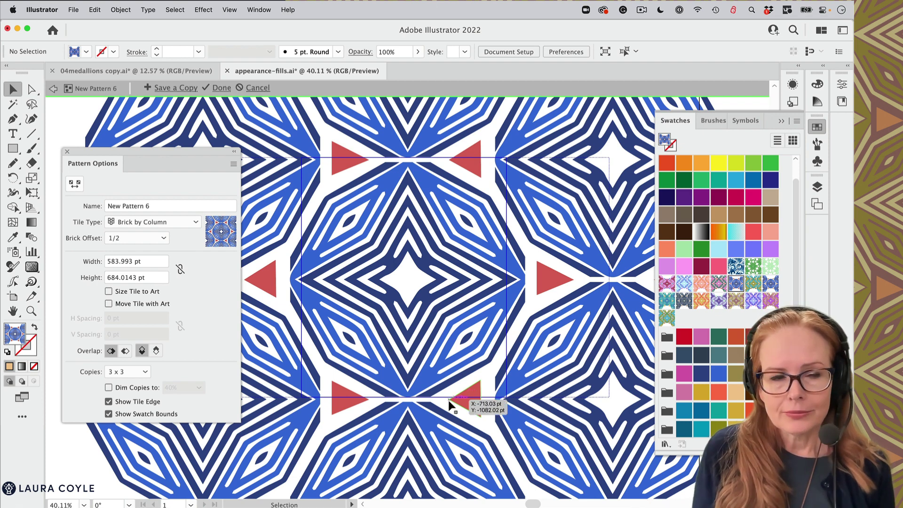
click(13, 148)
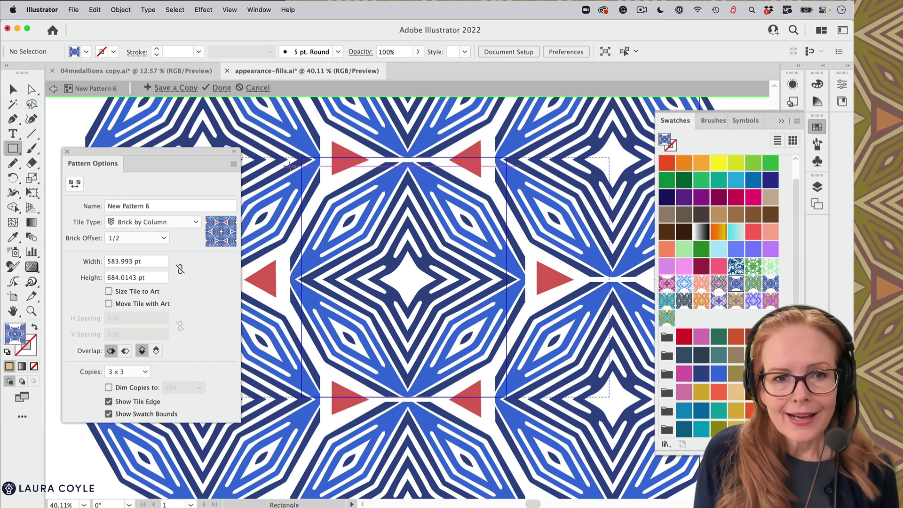
drag(302, 158, 506, 399)
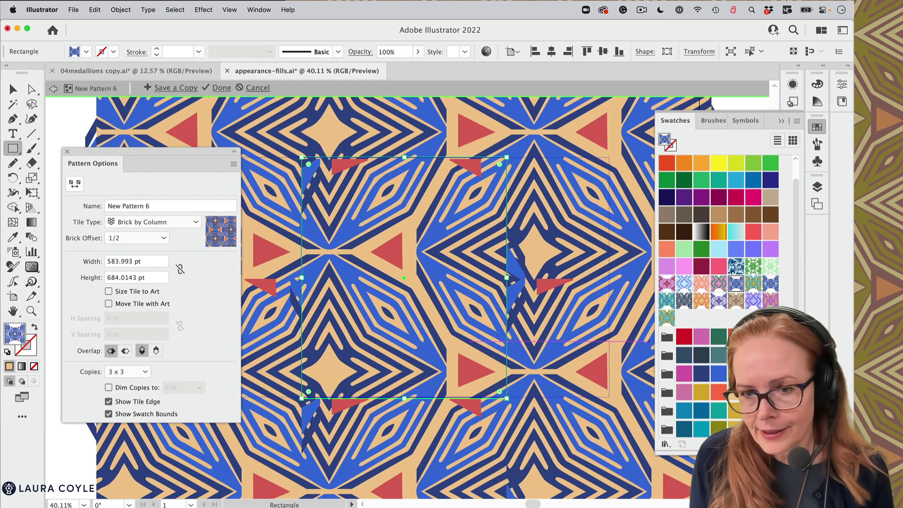
- Fill the tile rectangle pink, send it to back, and stretch it to about 584 pt wide
click(701, 338)
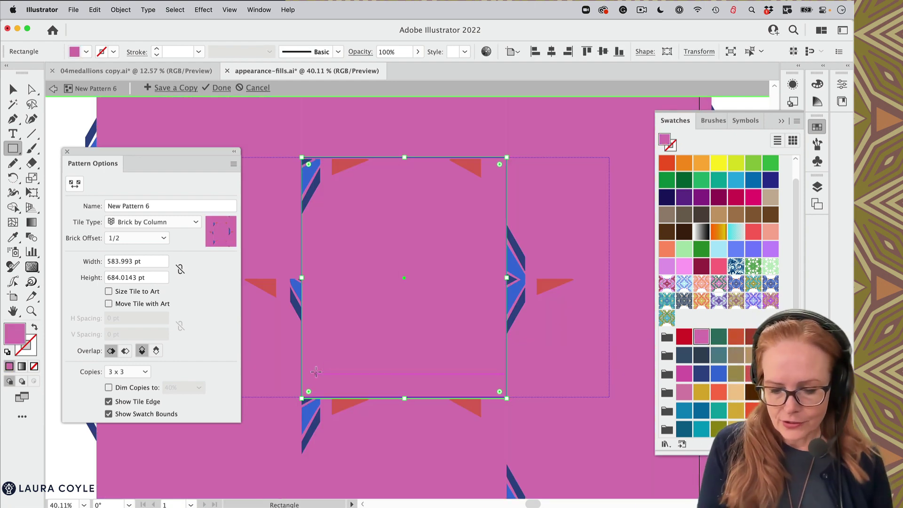
key(super+shift+bracketleft)
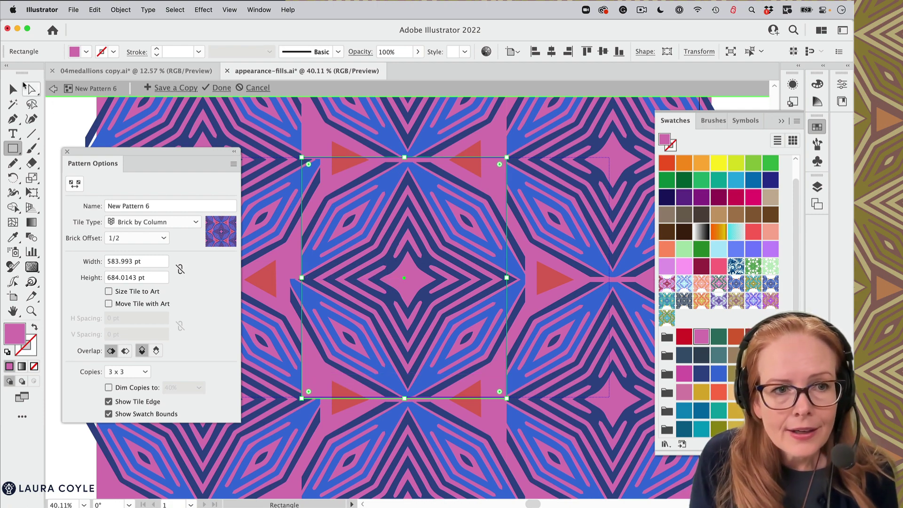
click(14, 88)
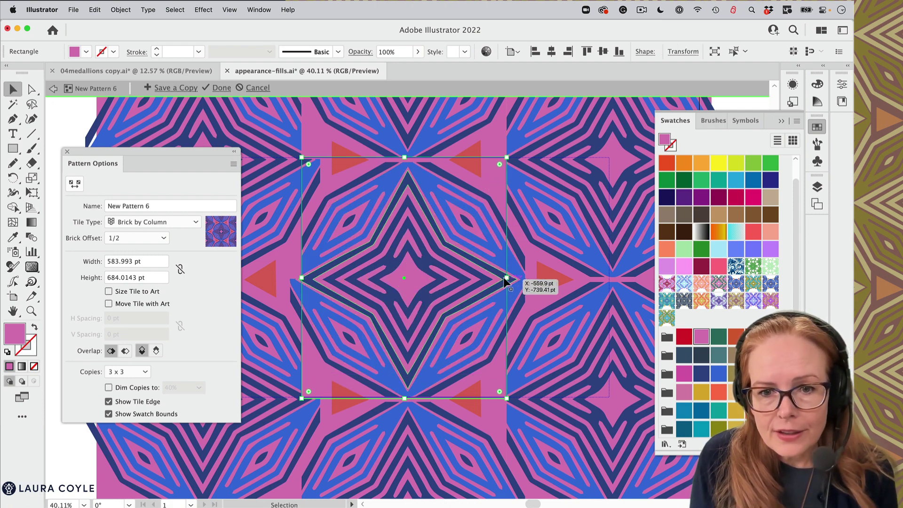
drag(504, 278, 509, 299)
mouse_move(301, 278)
mouse_down()
mouse_move(276, 280)
mouse_move(313, 280)
mouse_move(298, 279)
mouse_up()
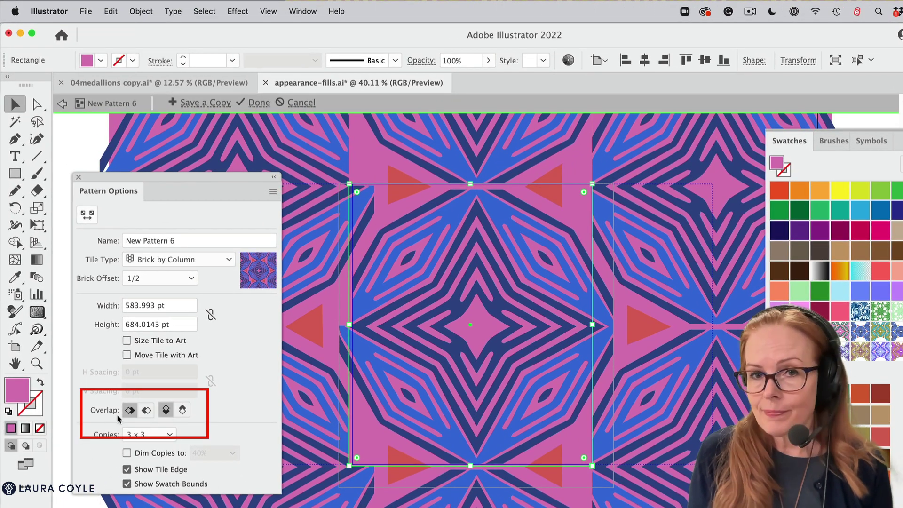
- Try the right-in-front and bottom-in-front overlap options, then delete the pink background rectangle
click(146, 410)
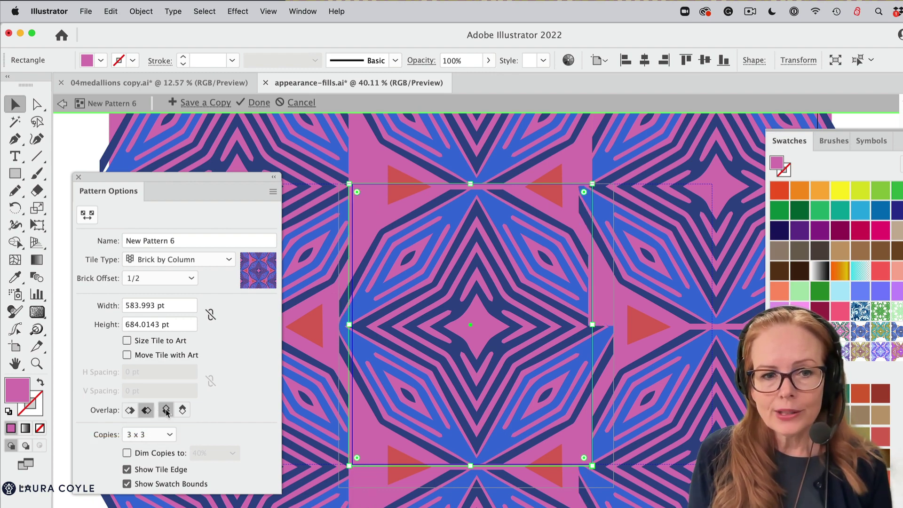
click(182, 411)
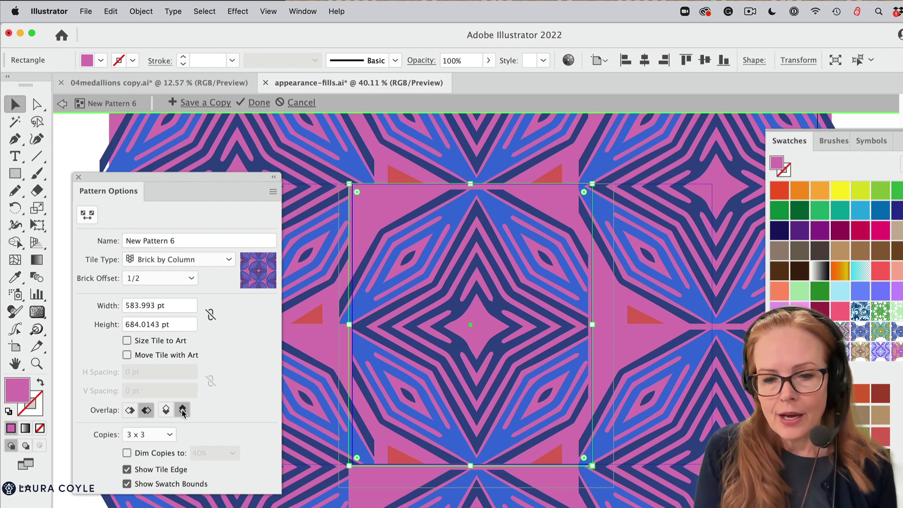
key(Delete)
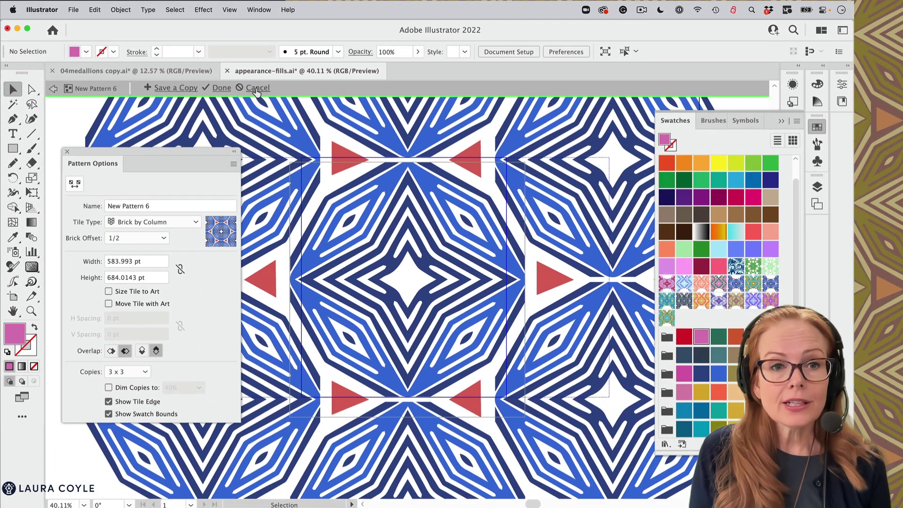
- Leave pattern editing without keeping changes and select the pattern-filled rectangle
click(256, 89)
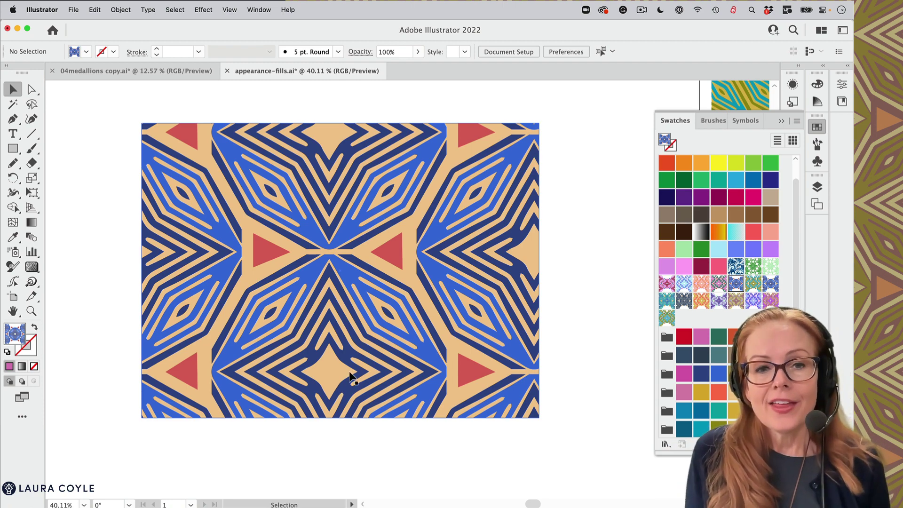
click(394, 327)
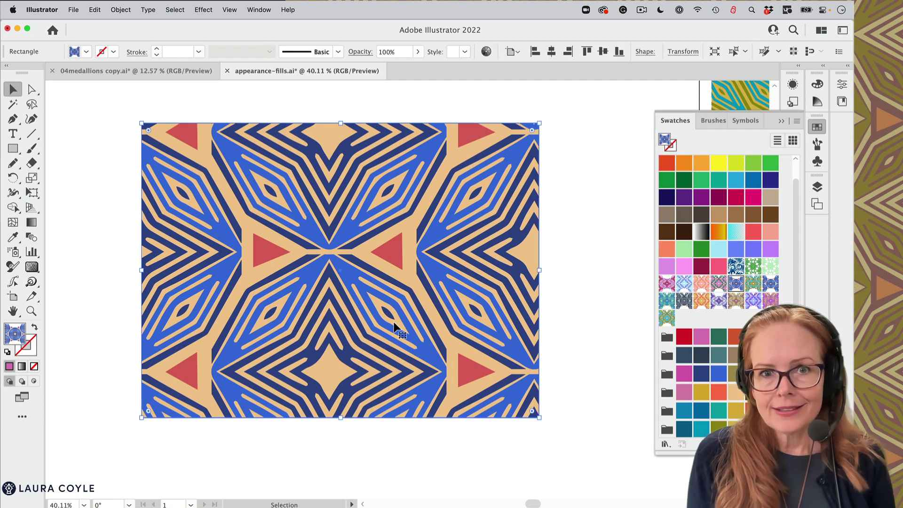
- In the Appearance panel, set the lower fill beneath the pattern from light tan to the gold swatch
click(793, 85)
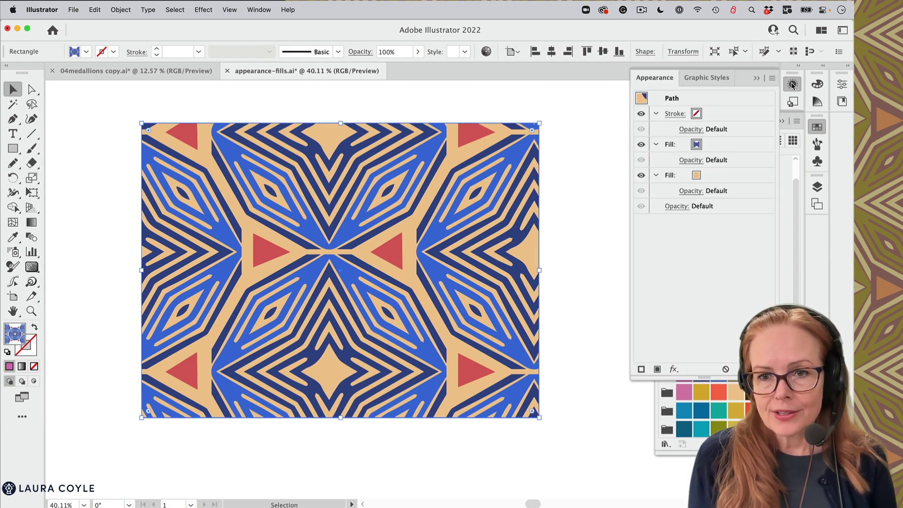
click(727, 178)
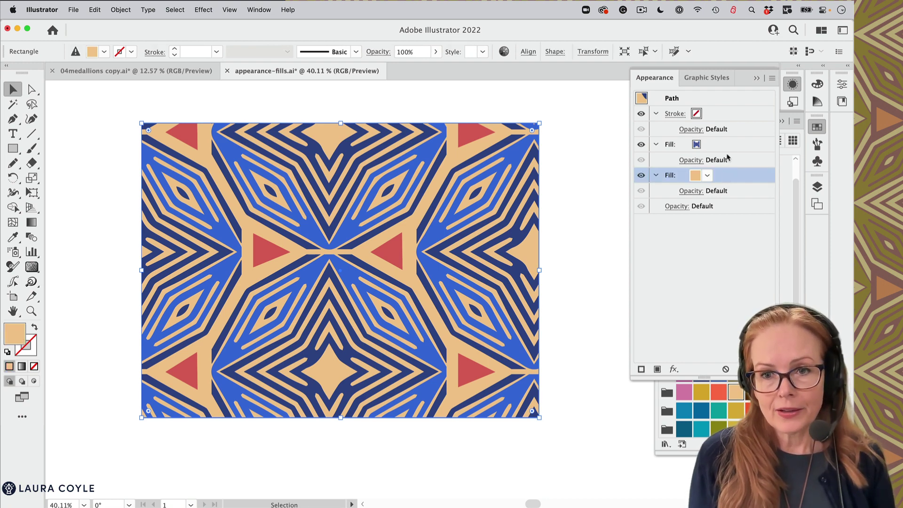
click(730, 147)
click(732, 179)
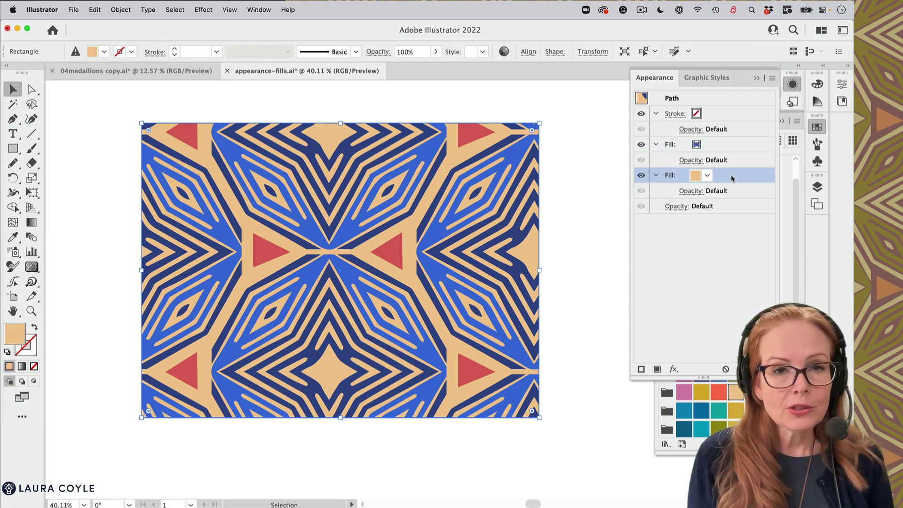
click(708, 176)
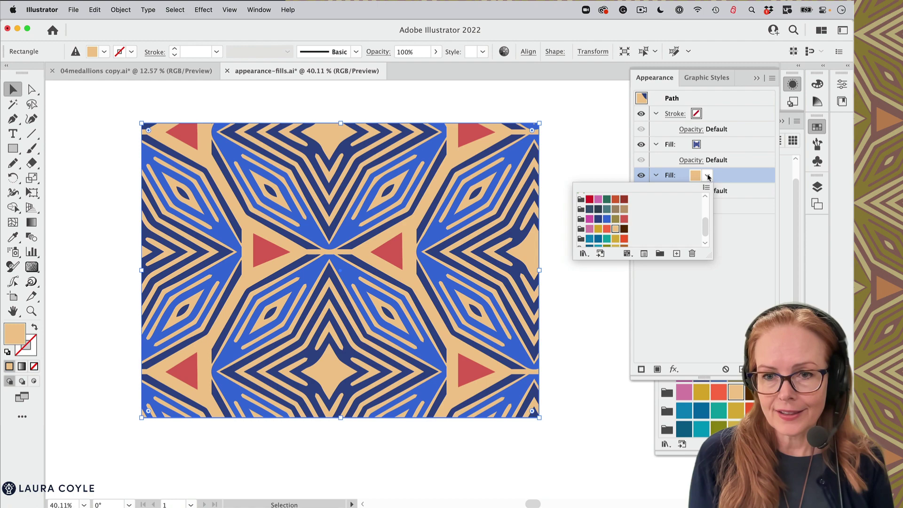
click(624, 239)
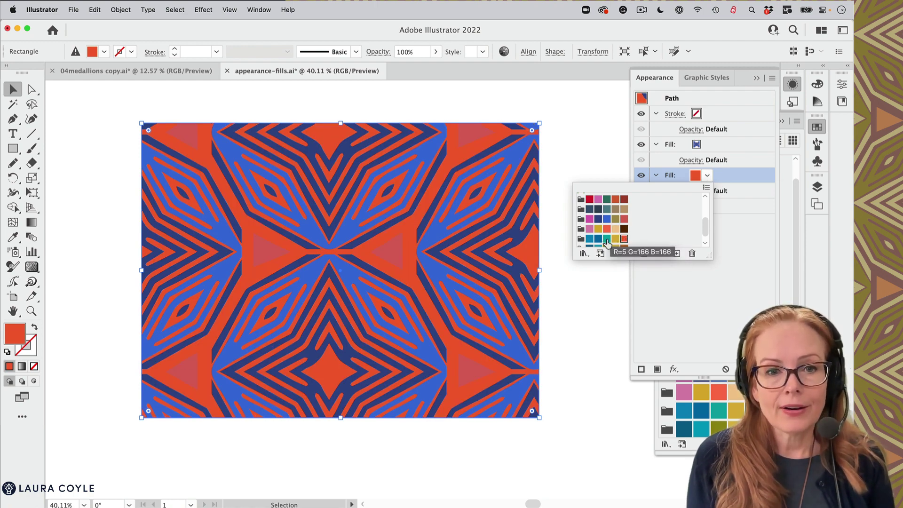
click(607, 240)
click(598, 229)
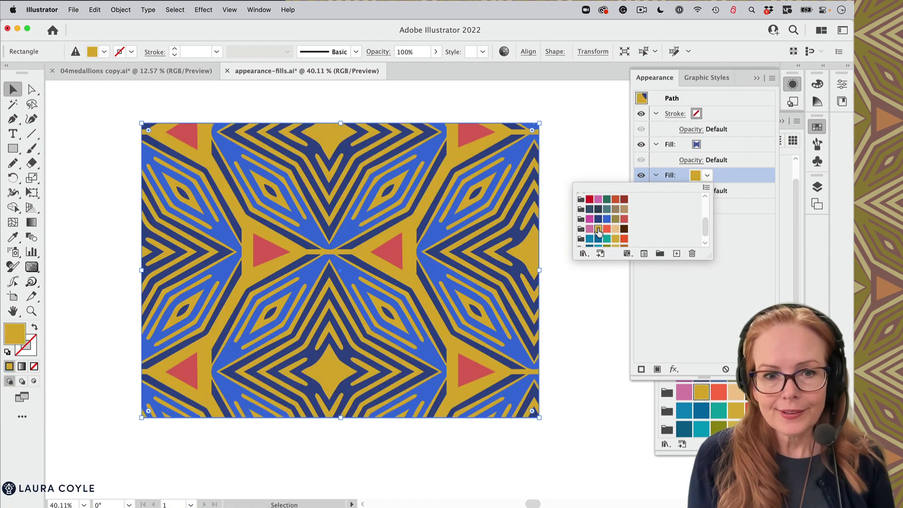
click(580, 297)
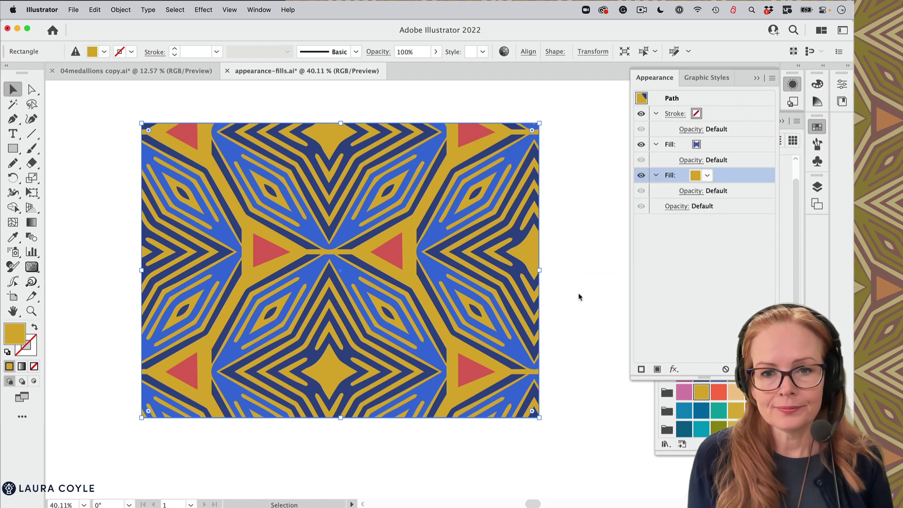
- Reactivate the blue-and-navy pattern as the top fill using the Control bar warning icon
click(75, 53)
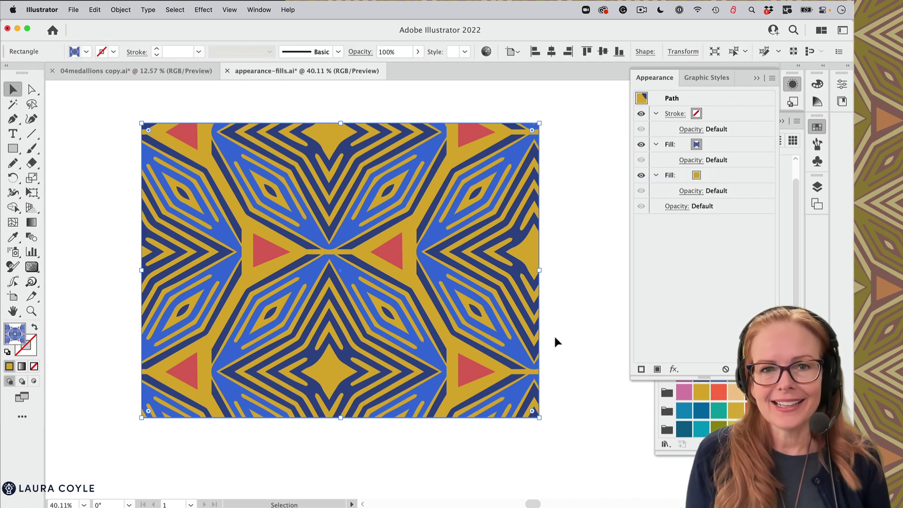